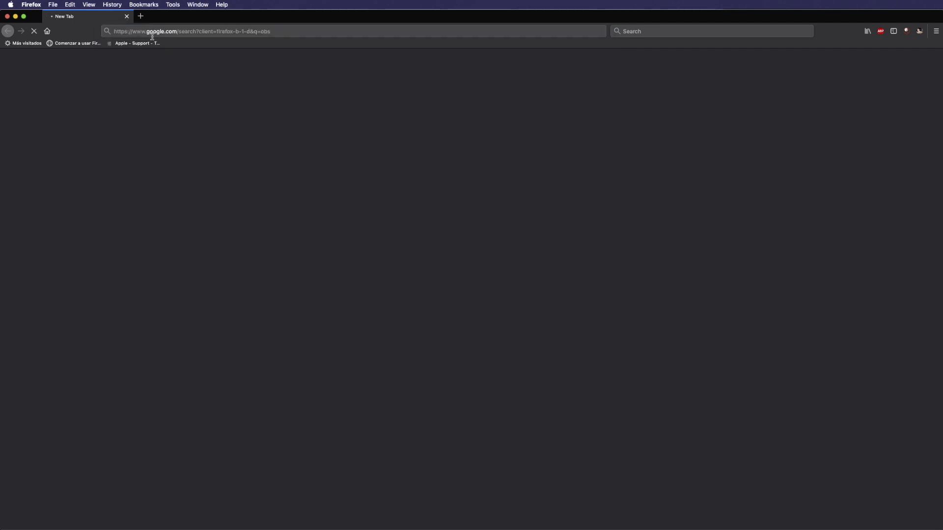
Open the OBS Studio site, search 'yellow duck' in a new tab and open yellowduck.tv, then switch to OBS
left_click(167, 177)
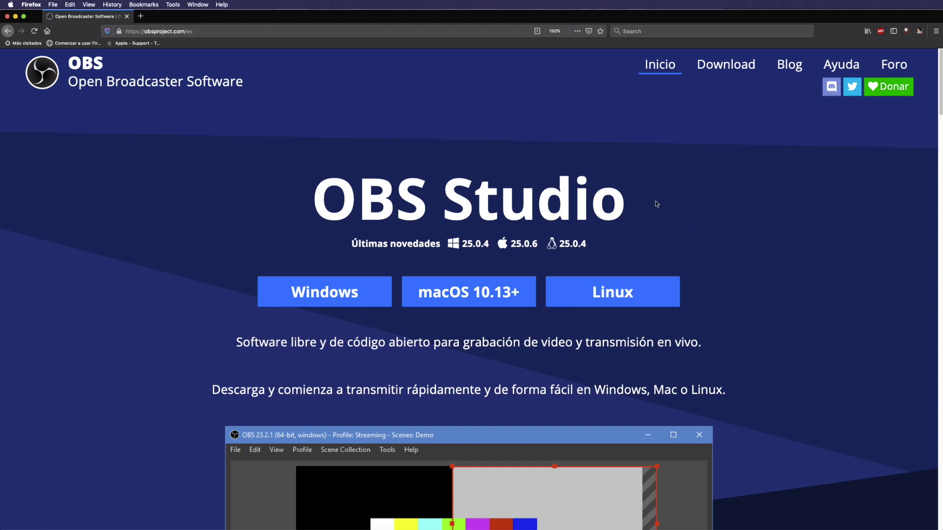
left_click(141, 17)
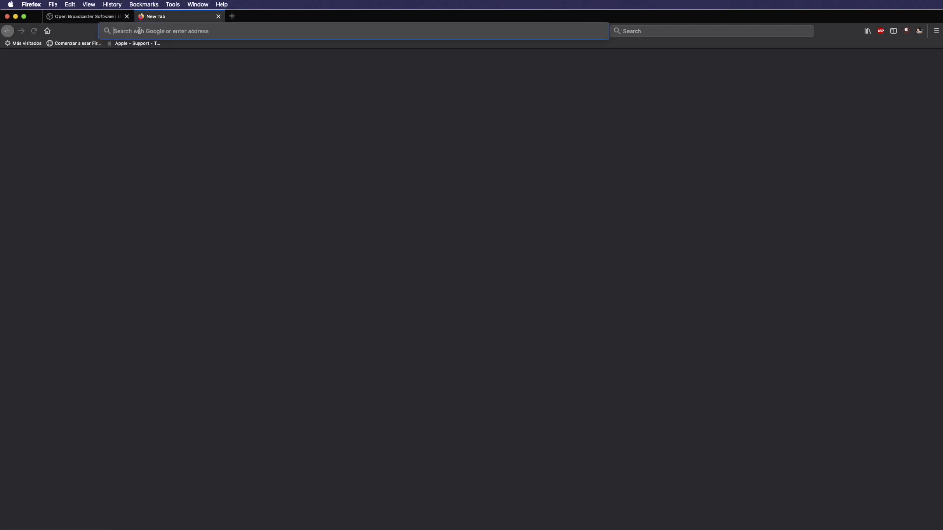
type("ye")
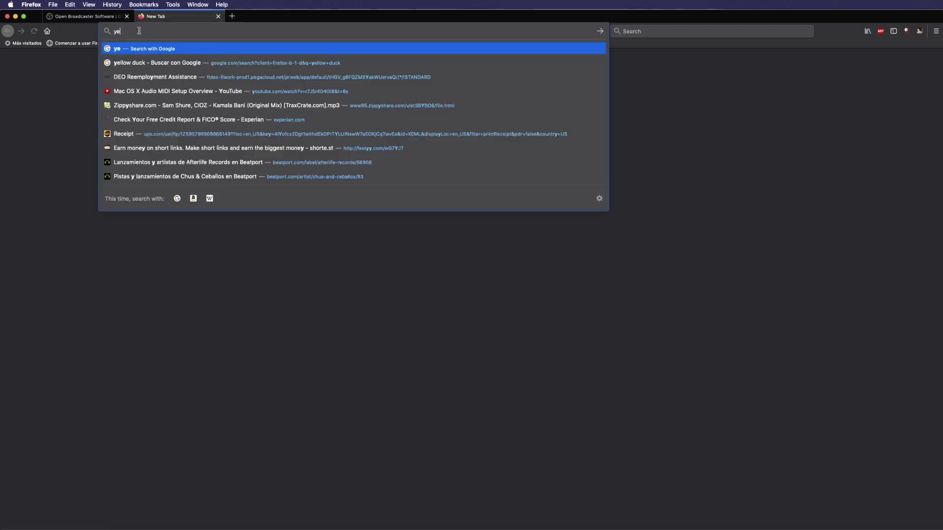
type("llow duck")
key("Return")
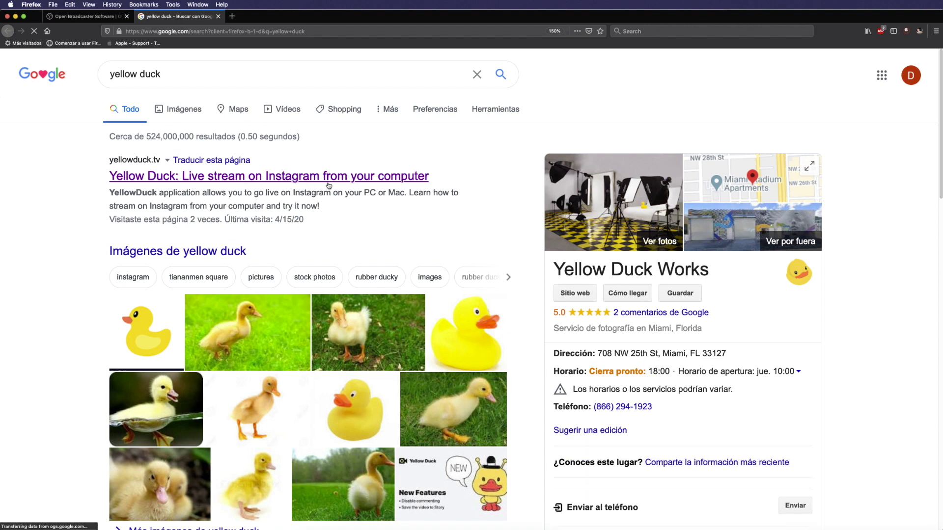
left_click(399, 177)
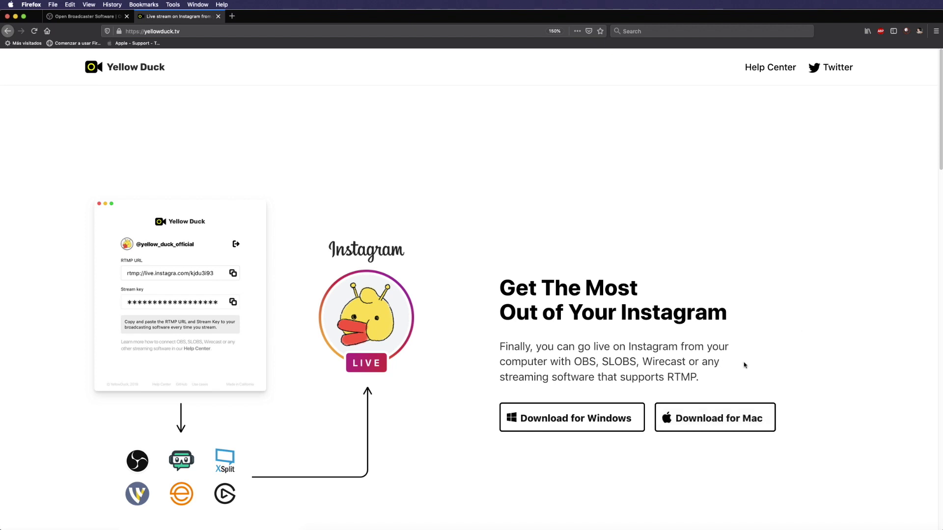
left_click(609, 527)
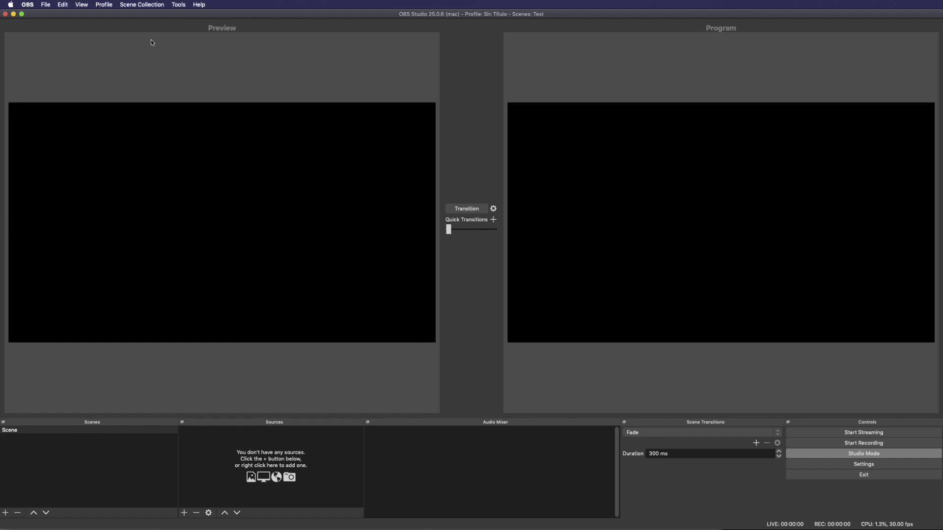
Create a new OBS profile named 'IG Live'
left_click(104, 5)
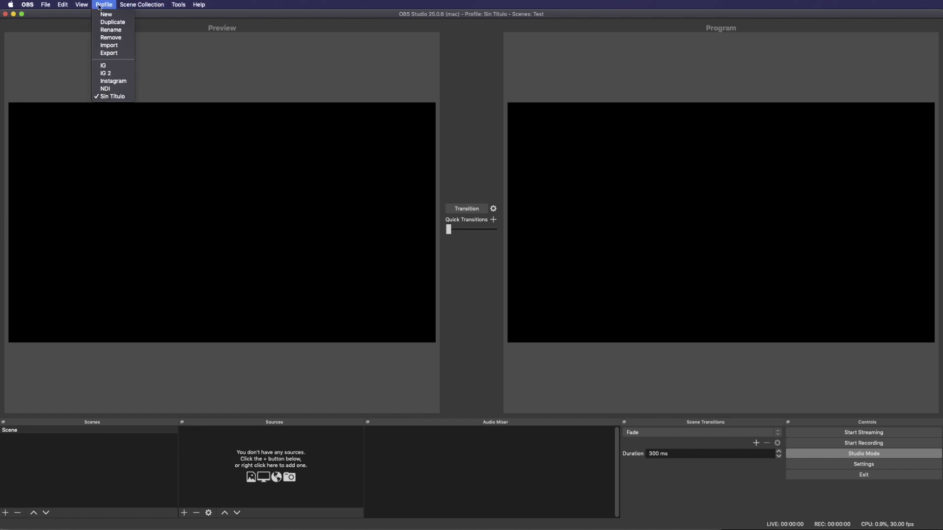
left_click(102, 15)
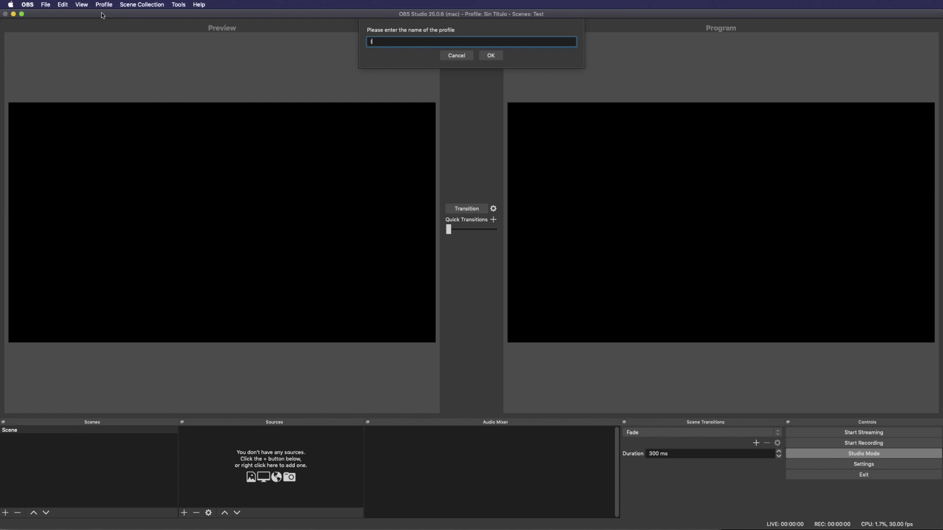
type("IG Live")
key("Return")
Create a new scene collection named 'Ig Live'
left_click(141, 5)
left_click(131, 16)
type("Ig Live")
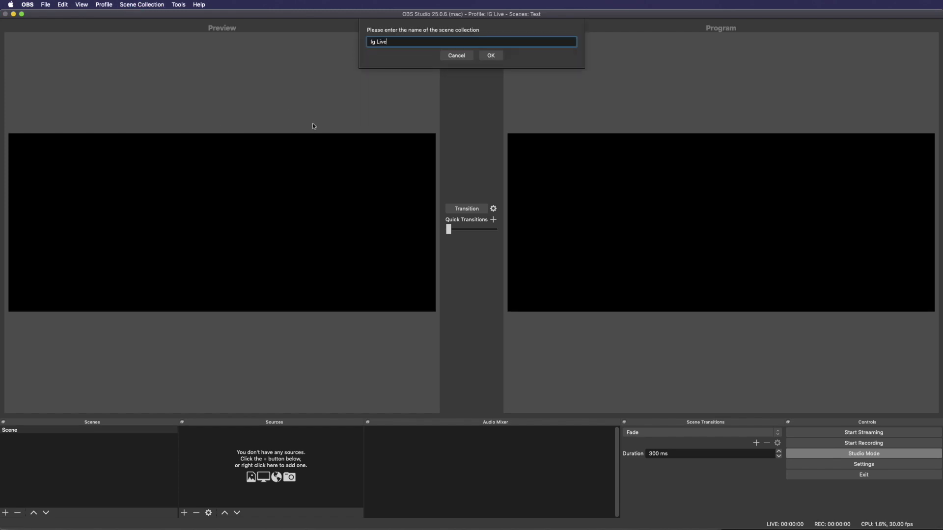
key("Return")
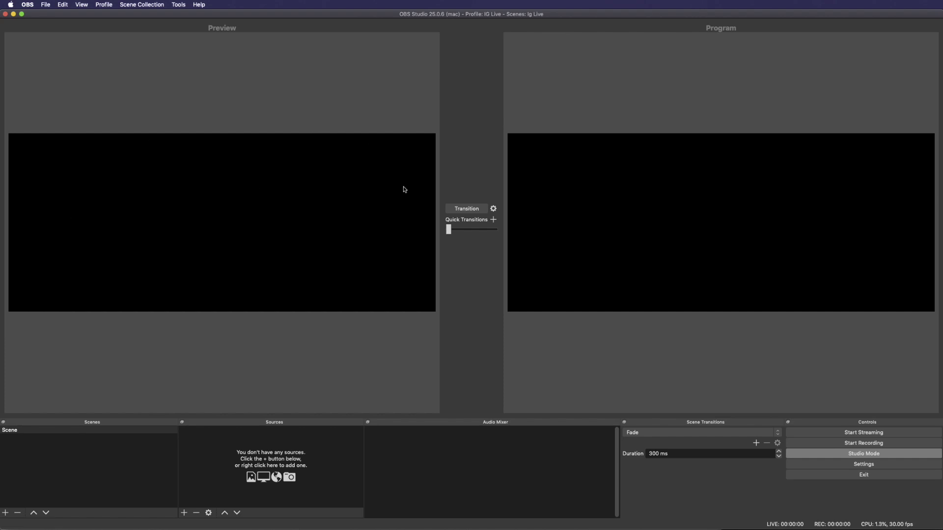
left_click(865, 463)
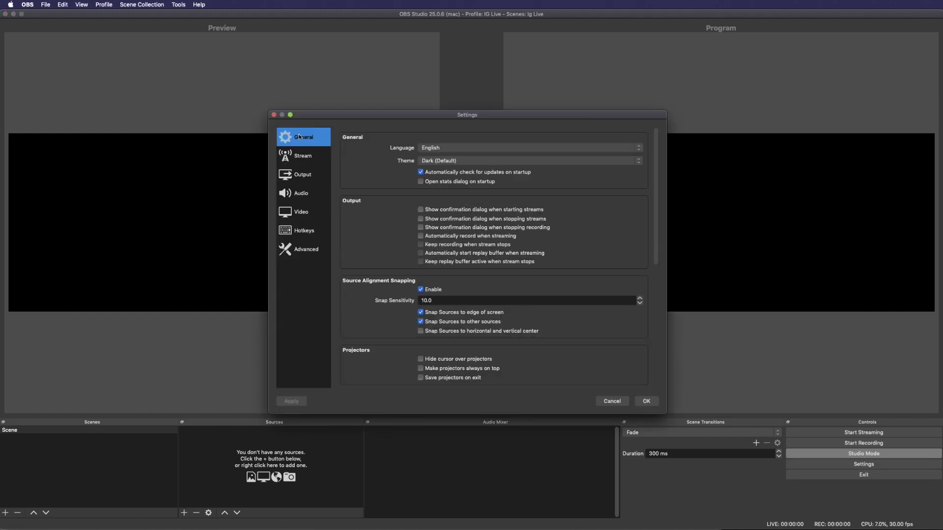
Set base and output resolution to 1080x1920, keep 30 FPS, and save the video settings
left_click(305, 214)
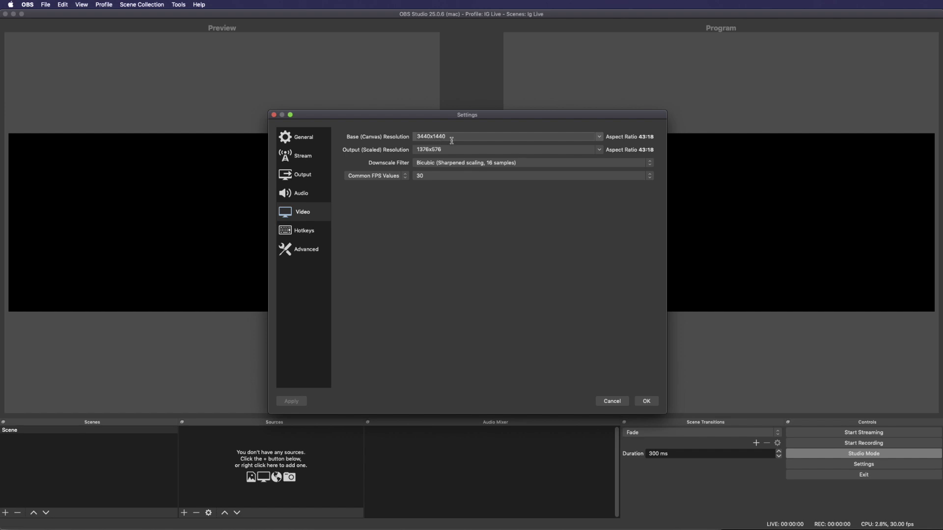
left_click_drag(452, 140, 381, 125)
type("108")
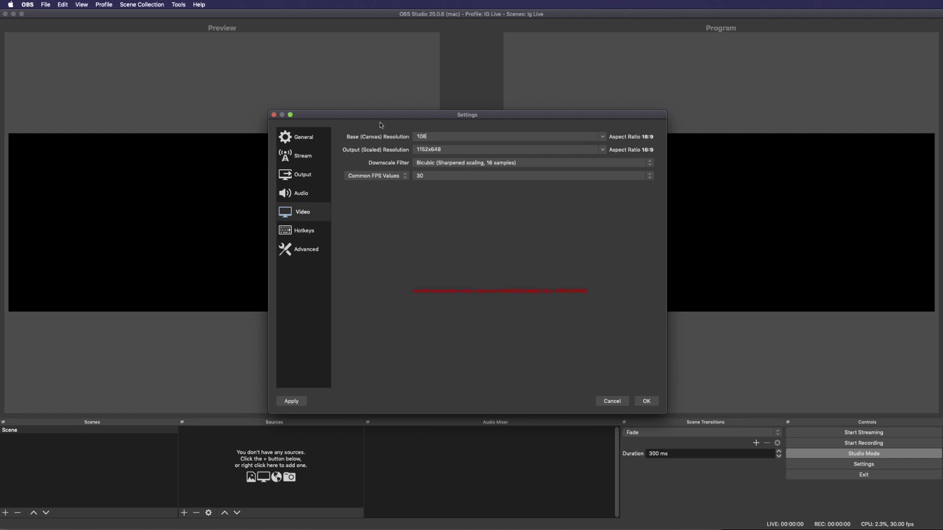
type("0x1920")
key("super+a")
key("super+c")
left_click(440, 154)
left_click_drag(440, 153, 385, 151)
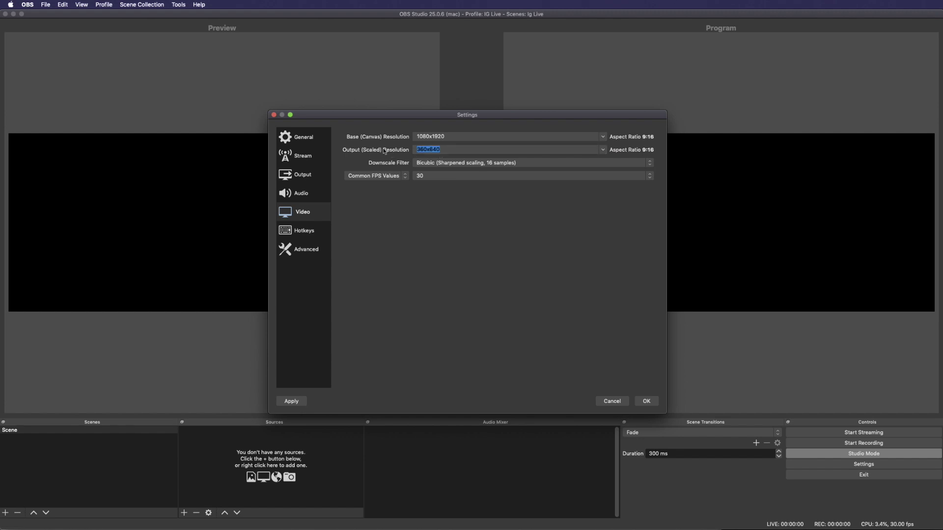
key("super+v")
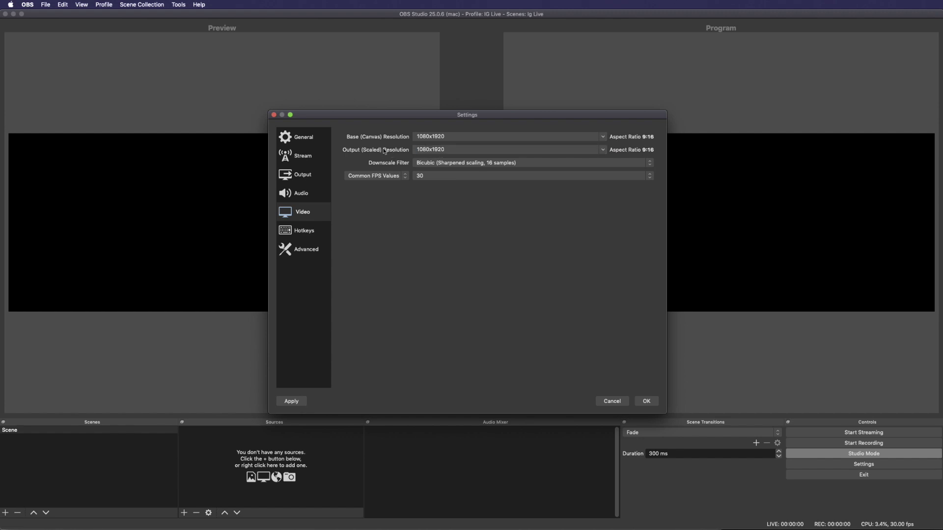
left_click(422, 176)
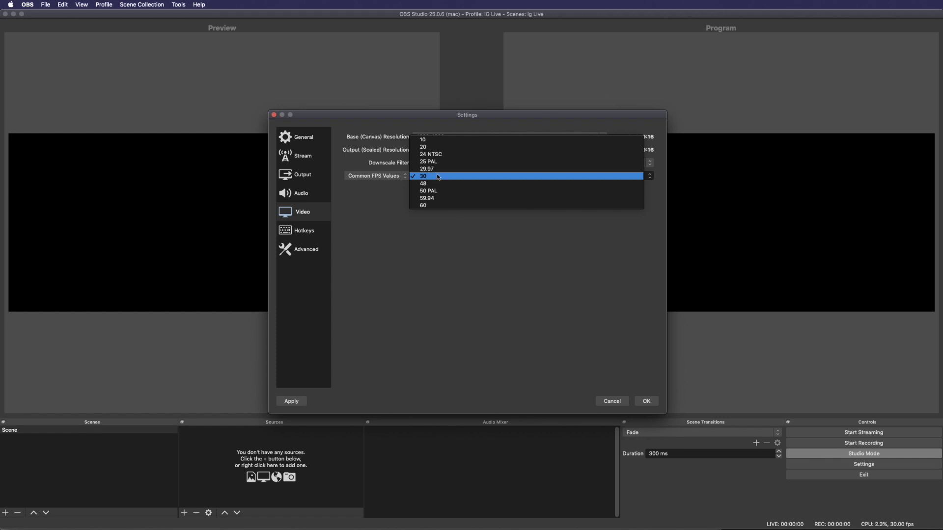
left_click(447, 277)
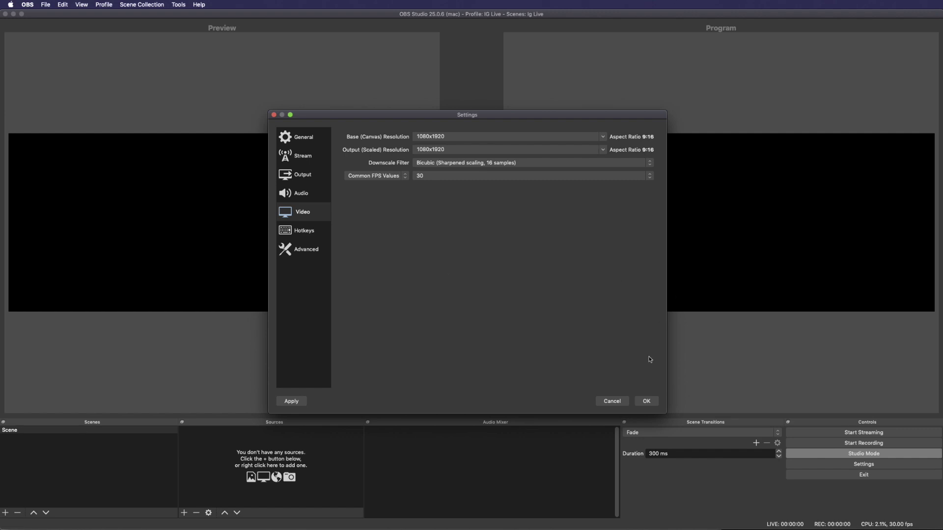
left_click(646, 401)
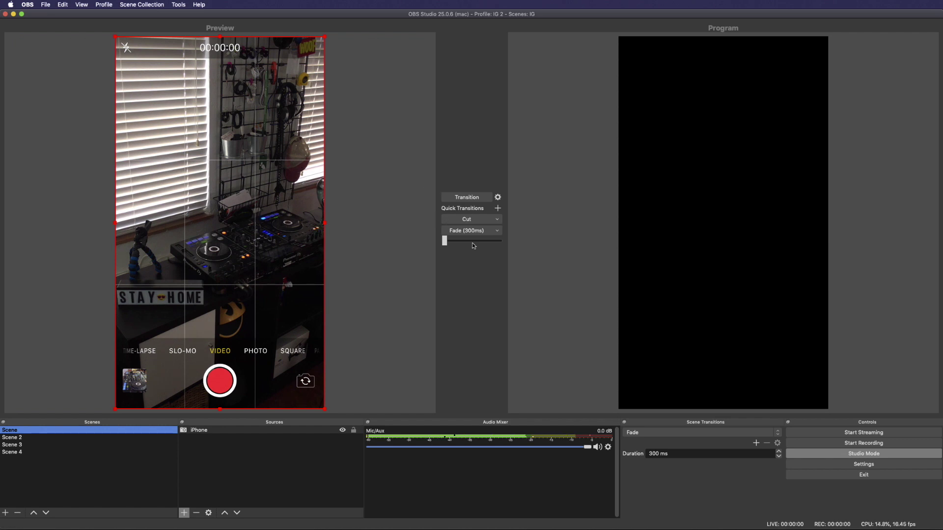
Transition the iPhone camera, Scene 2 and Scene 3's cat GIF to Program, ending on the iPhone camera Scene
left_click(475, 198)
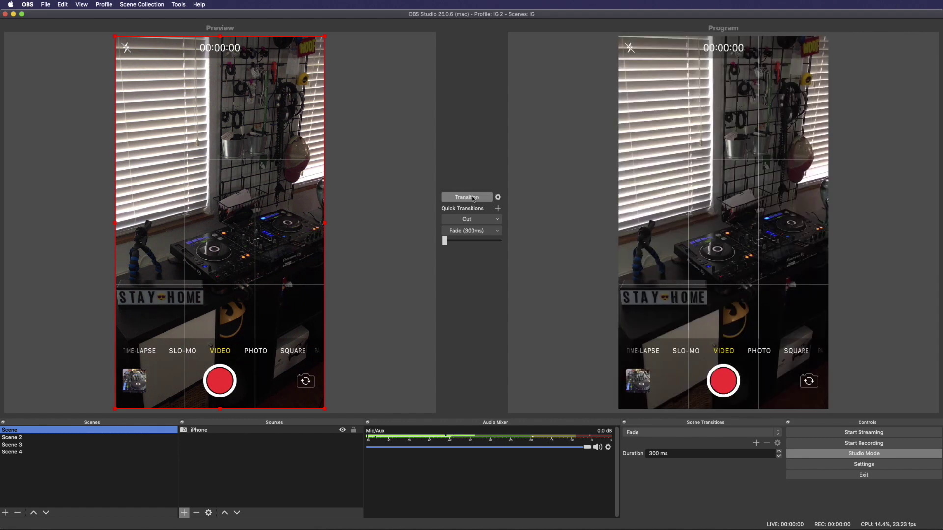
double_click(28, 438)
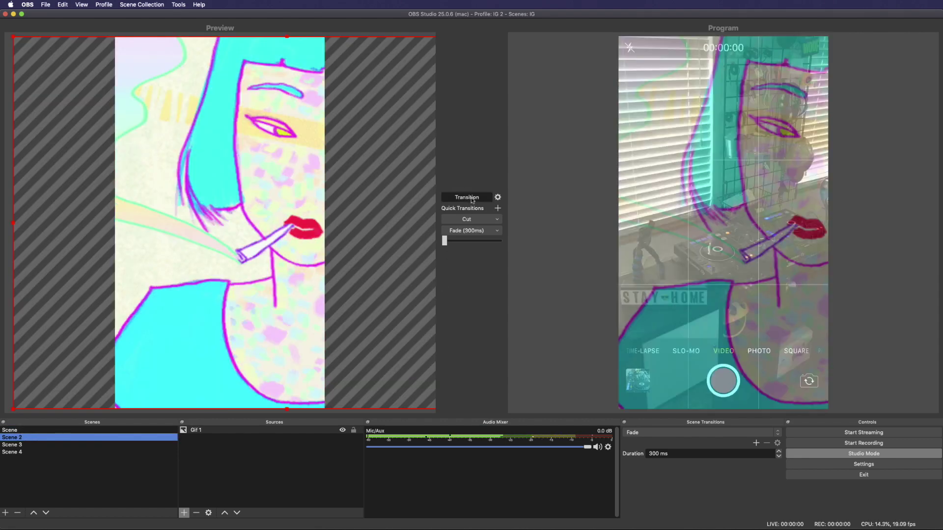
left_click(20, 445)
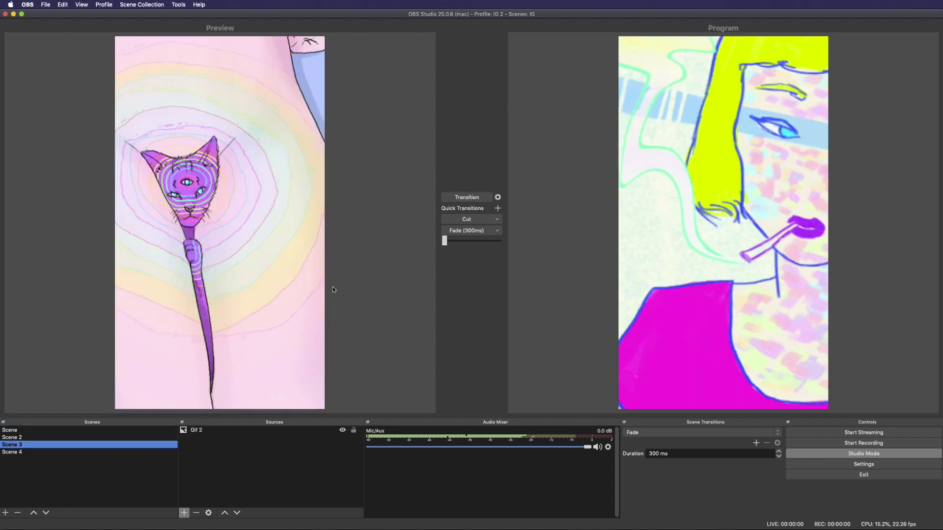
left_click(456, 198)
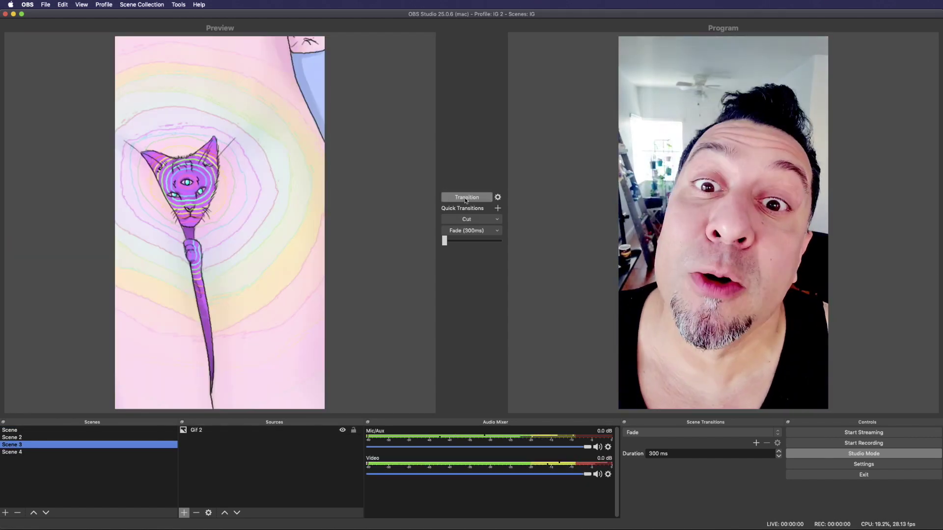
left_click(15, 430)
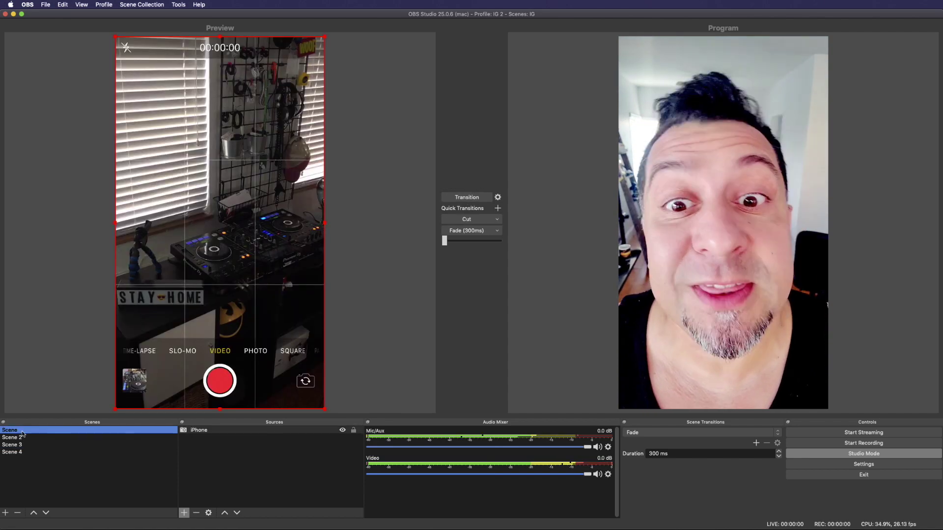
left_click(465, 197)
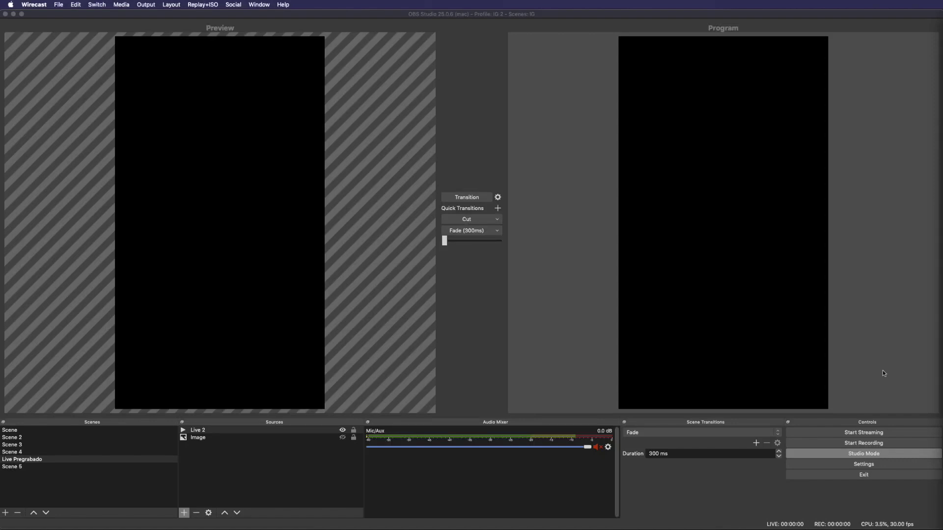
Set the OBS streaming service to Custom and bring up Yellow Duck's Login to Instagram window
left_click(870, 464)
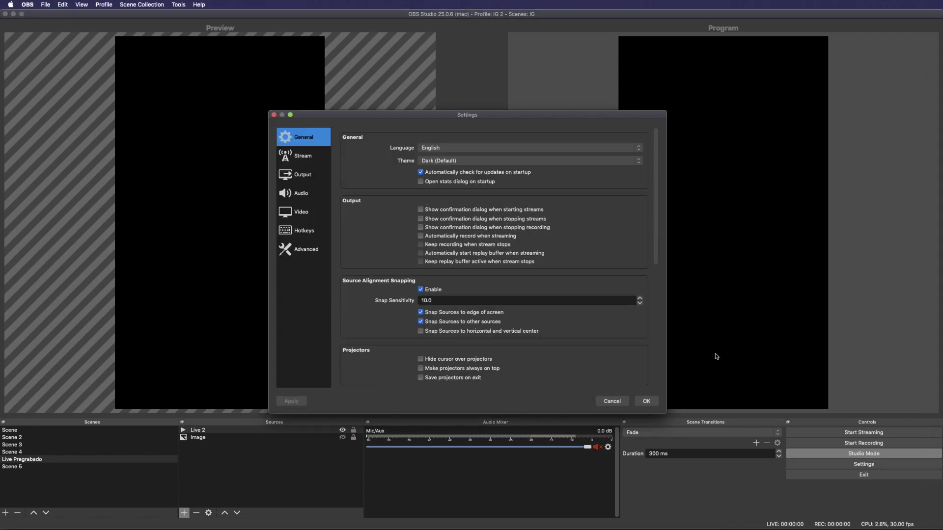
left_click(307, 176)
left_click(326, 157)
left_click(437, 141)
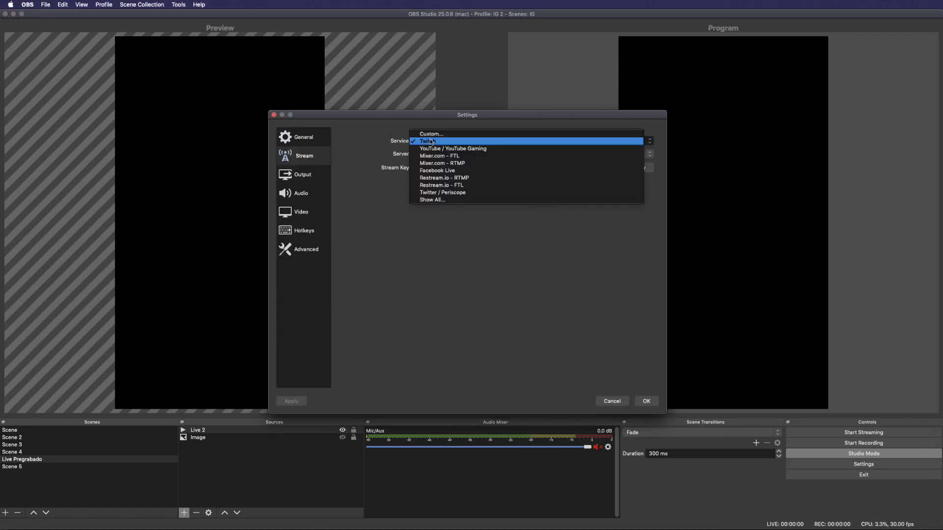
left_click(443, 134)
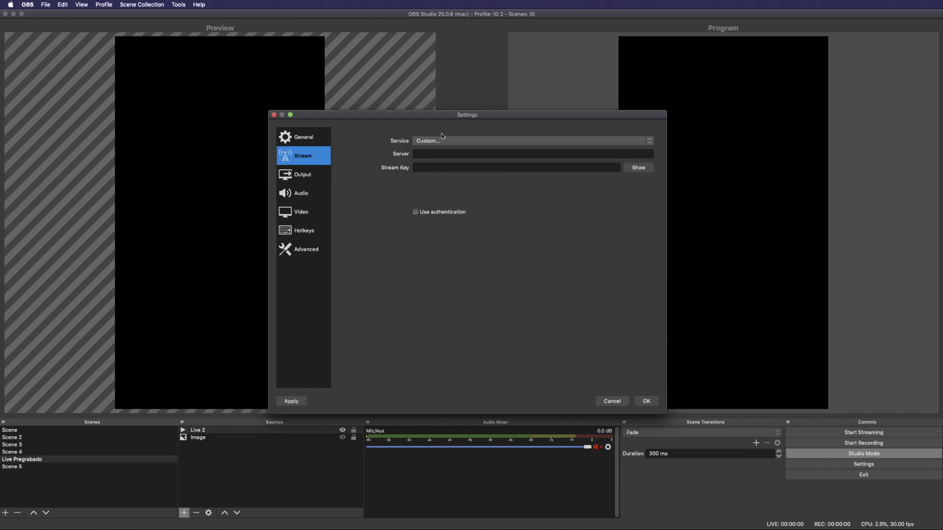
left_click(434, 155)
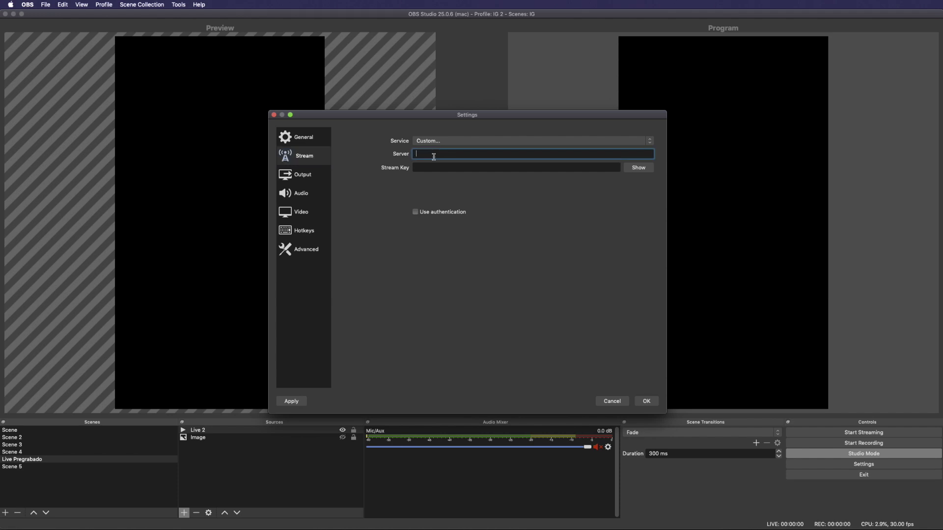
left_click(429, 169)
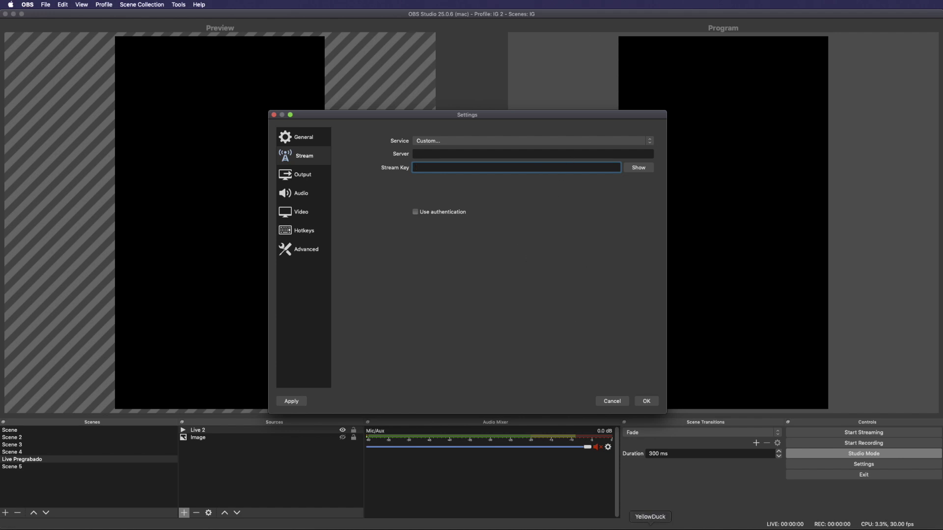
left_click(650, 527)
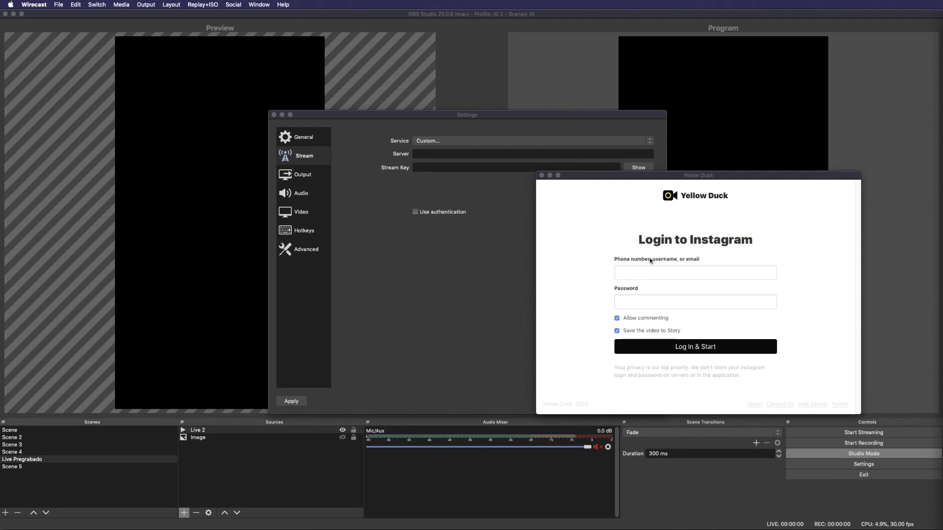
left_click(648, 275)
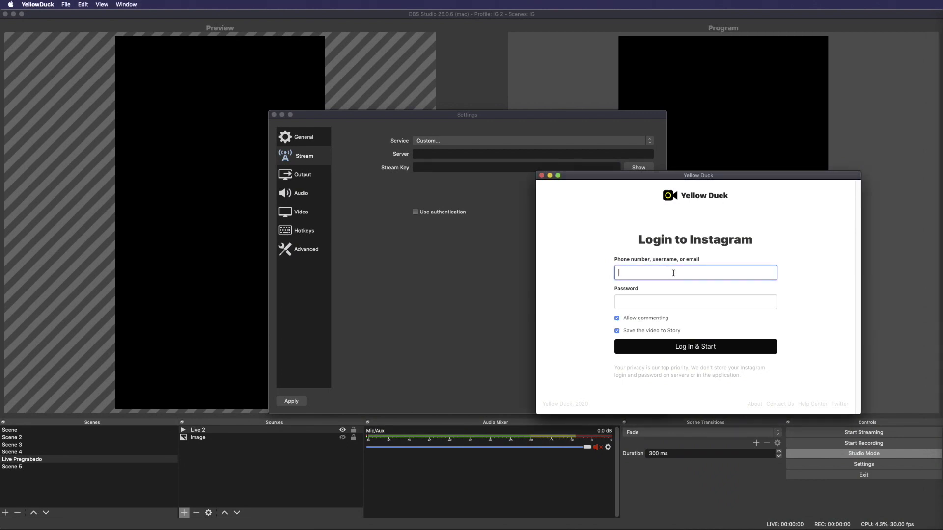
left_click(647, 306)
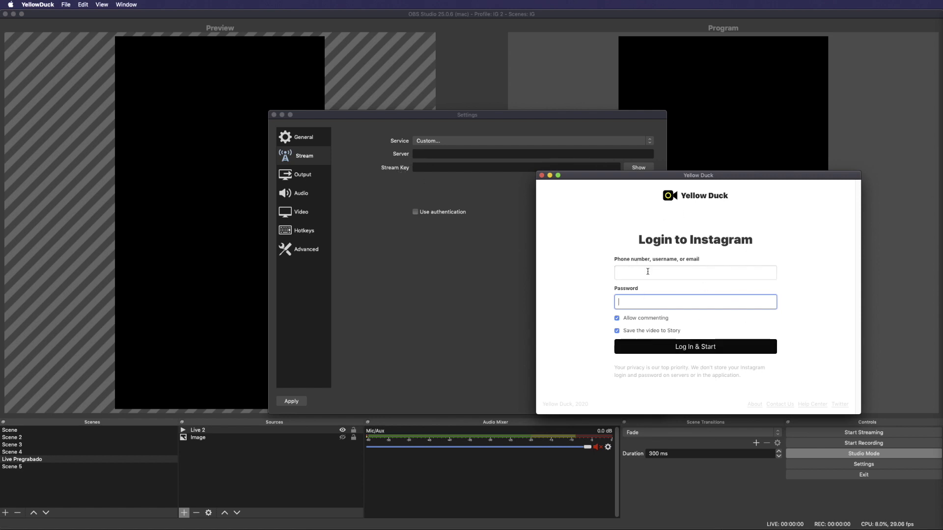
left_click(623, 264)
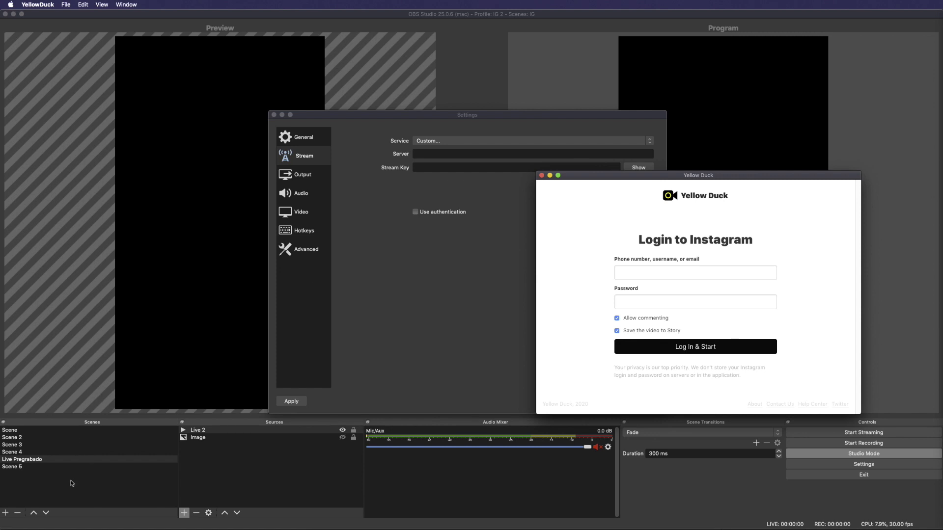
Cancel the stream settings, preview Scenes 2, 3 and 4, and send Scene 4's animation to Program
key("super+q")
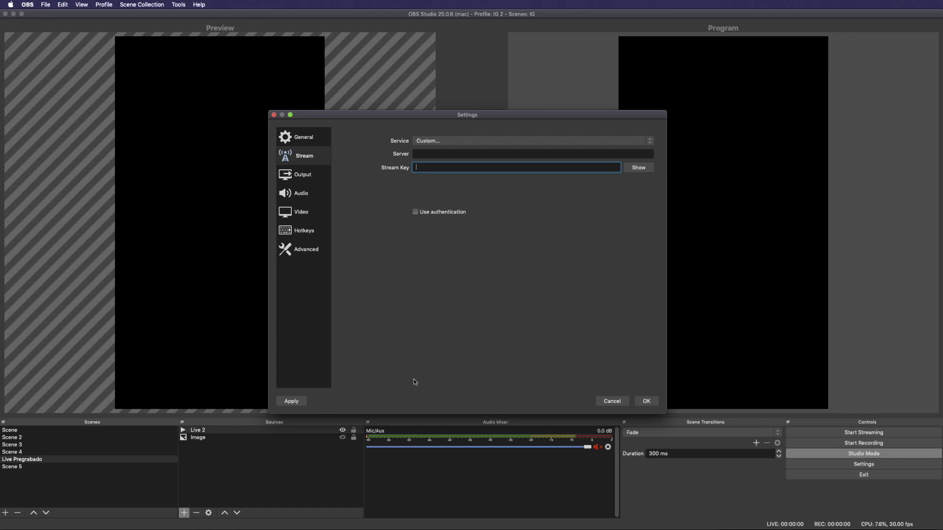
left_click(612, 401)
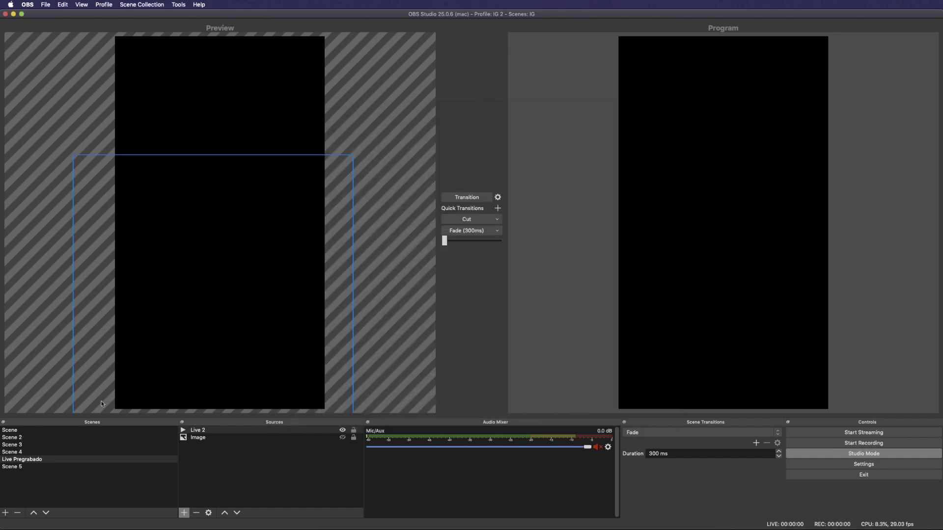
left_click(20, 438)
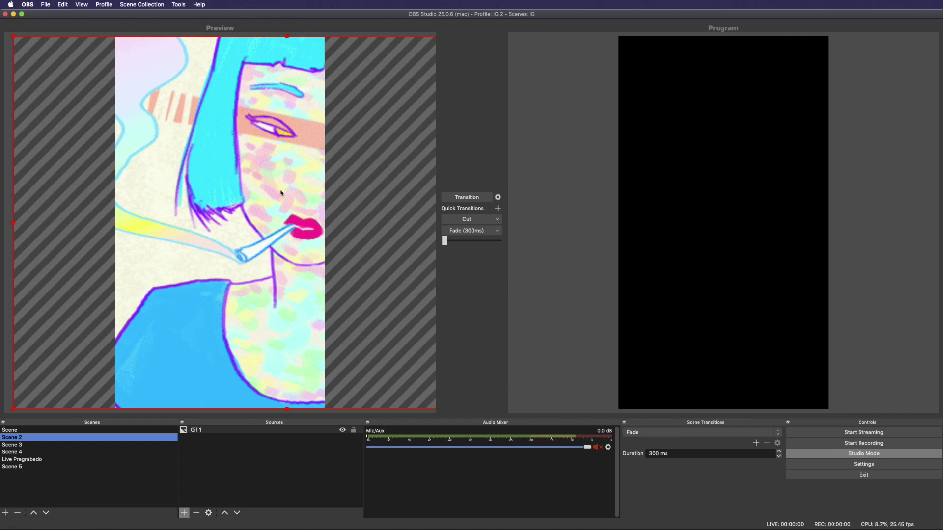
left_click(19, 452)
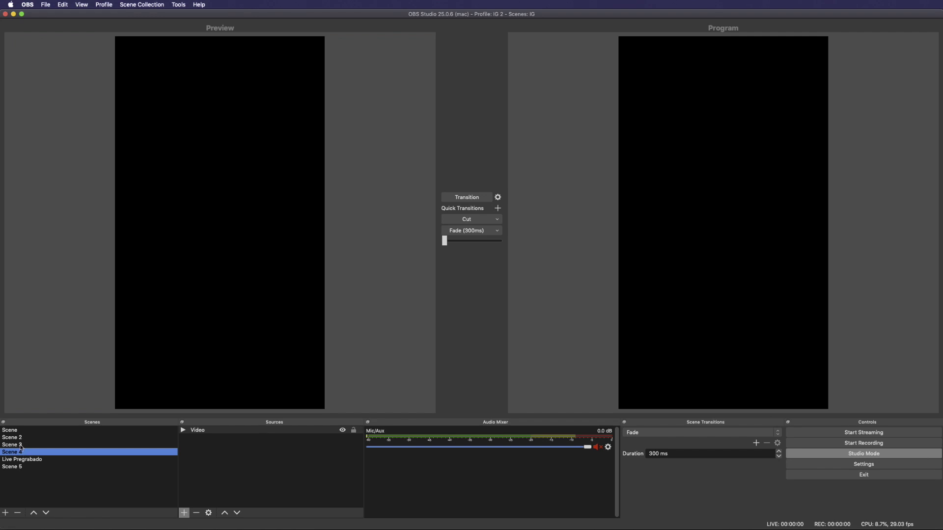
left_click(20, 445)
left_click(21, 453)
left_click(460, 201)
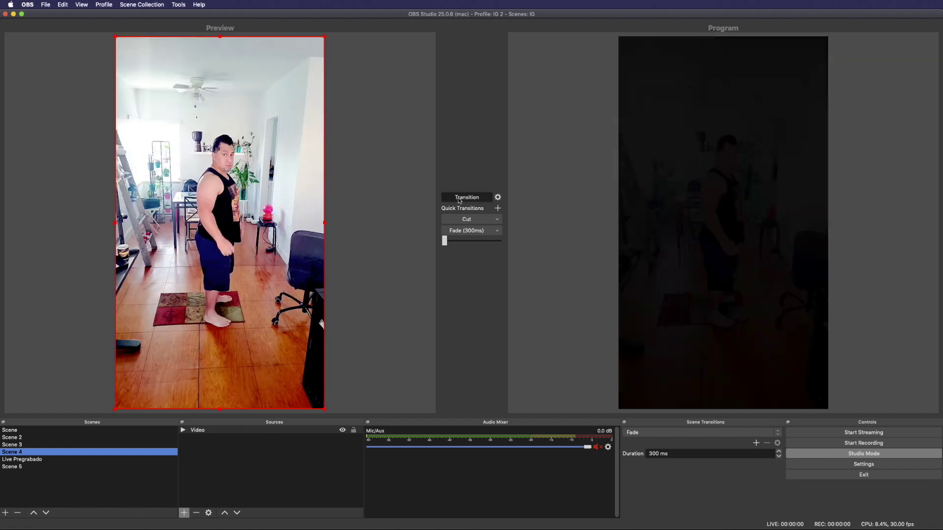
key("Down")
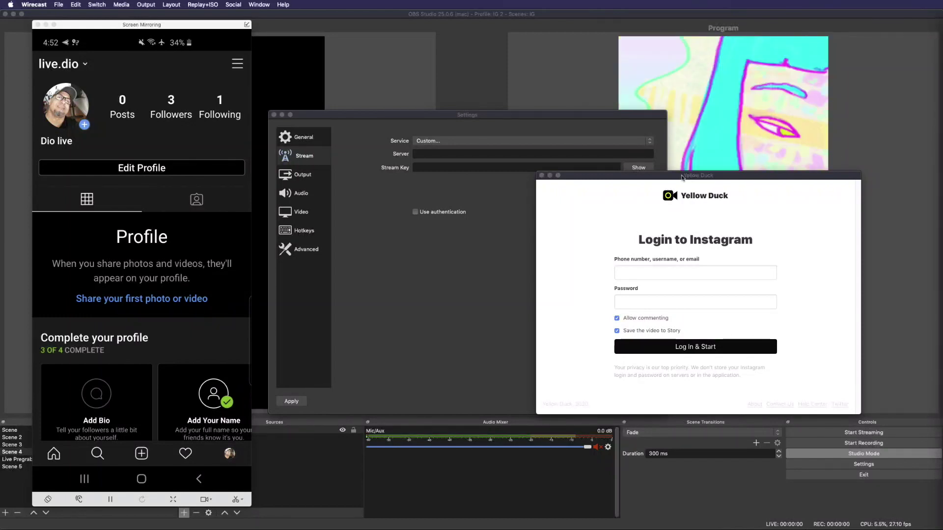
Enter the Instagram username and password in Yellow Duck, correcting a typo, and choose Log In & Start
left_click(630, 275)
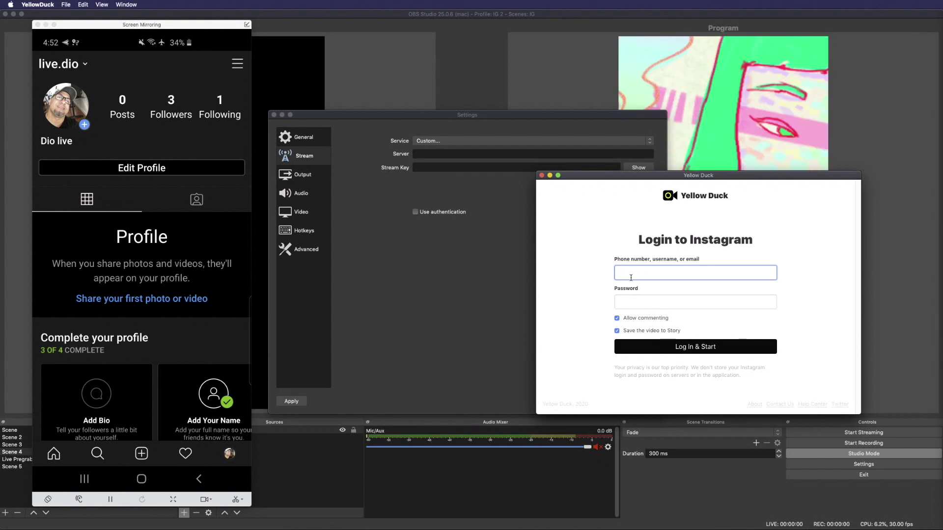
type("dio.")
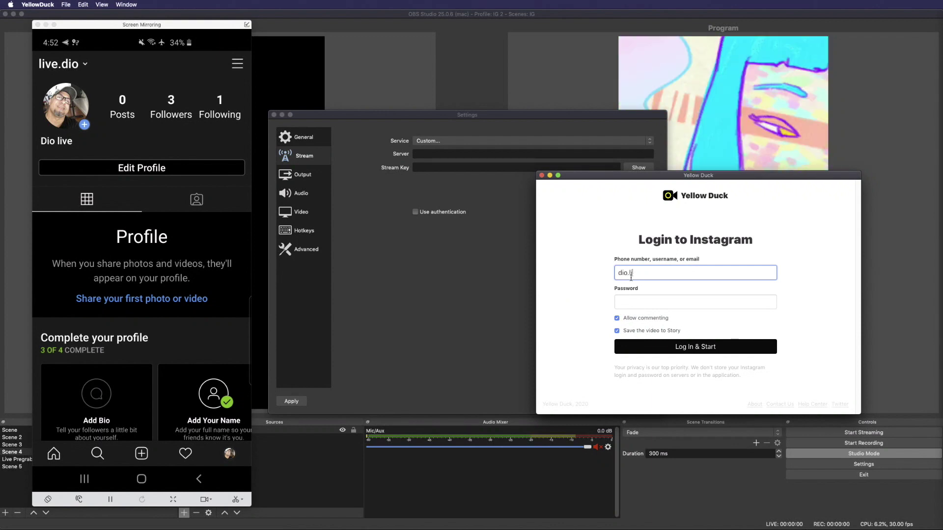
type("liv")
key("super+a")
key("super+c")
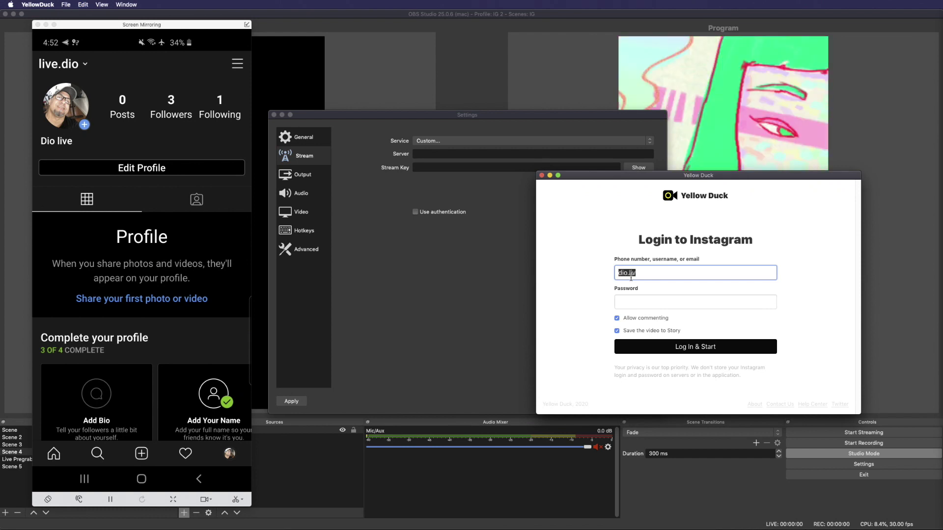
type("live.dio")
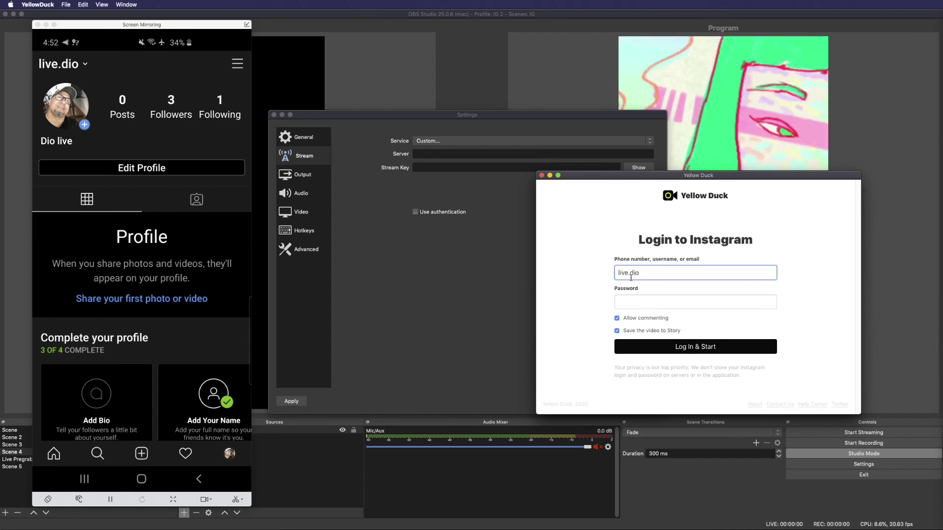
key("Tab")
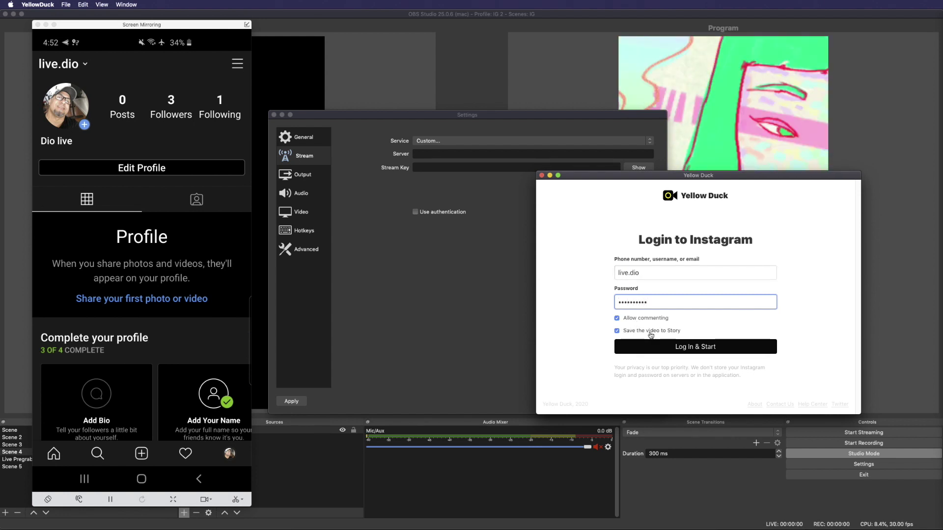
left_click_drag(692, 178, 593, 224)
left_click(633, 393)
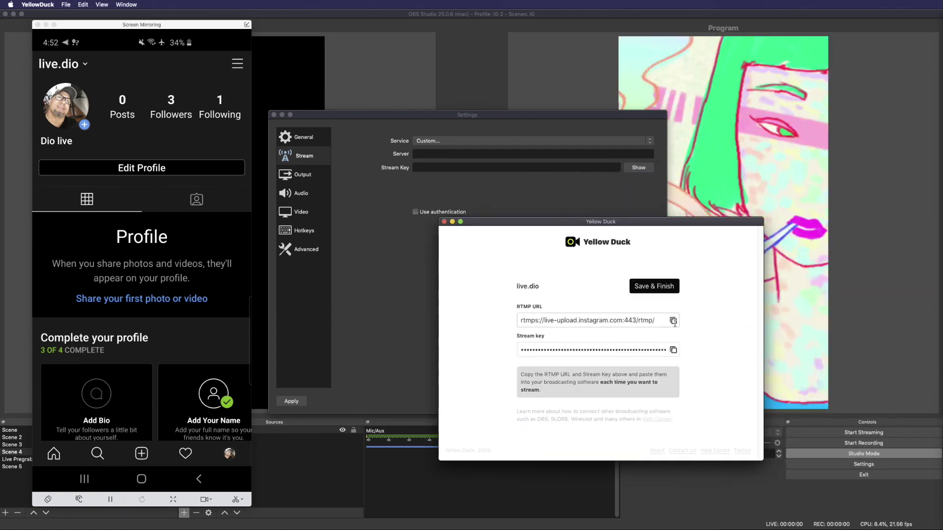
Paste Yellow Duck's RTMP URL rtmps://live-upload.instagram.com:443/rtmp/ into the OBS Server field
left_click(674, 321)
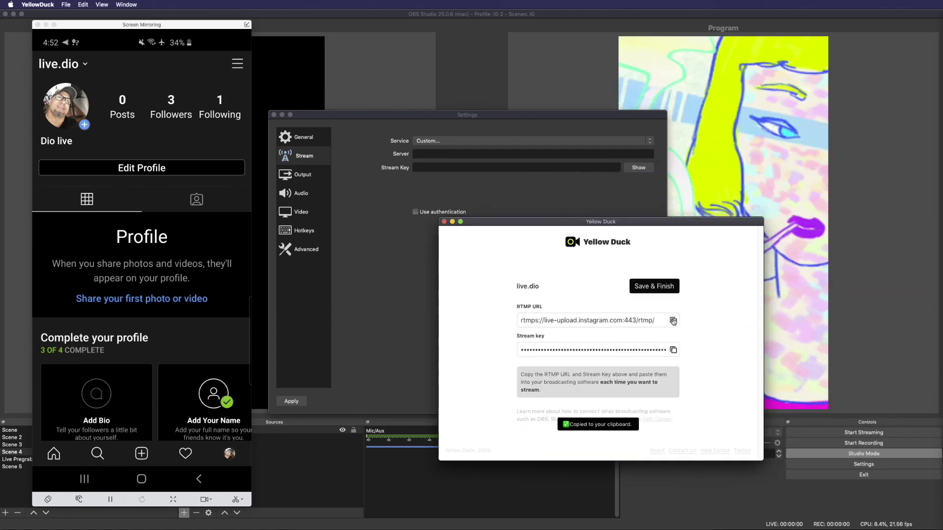
left_click(431, 155)
key("super+v")
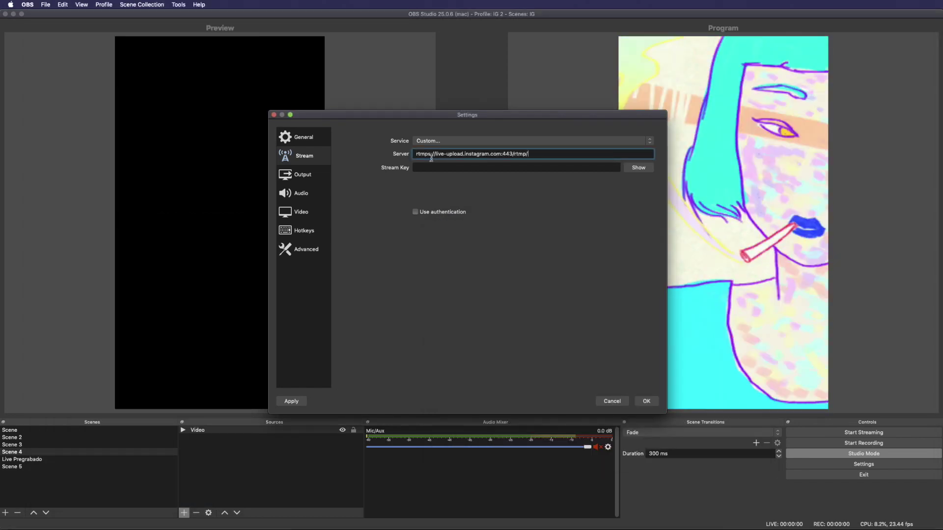
key("super+Tab")
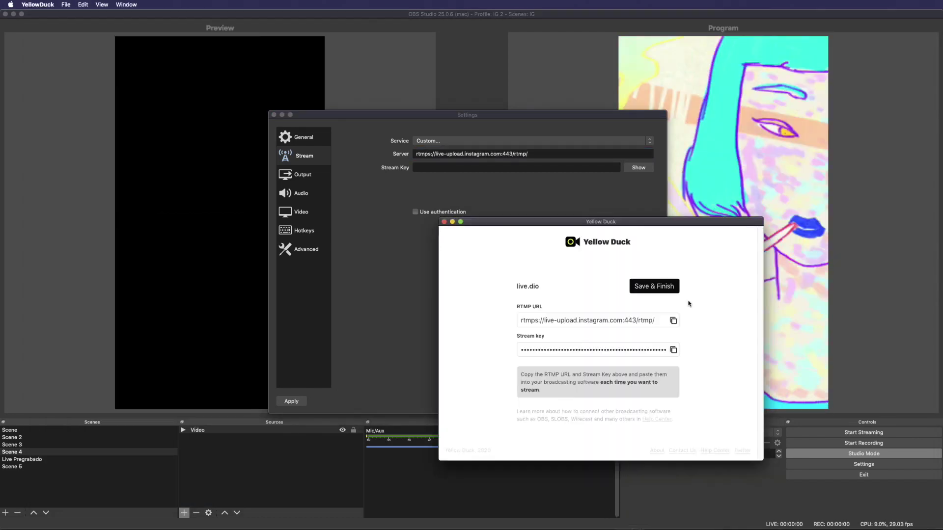
Paste Yellow Duck's stream key into the OBS Stream Key field and save the settings
left_click(674, 350)
left_click(429, 170)
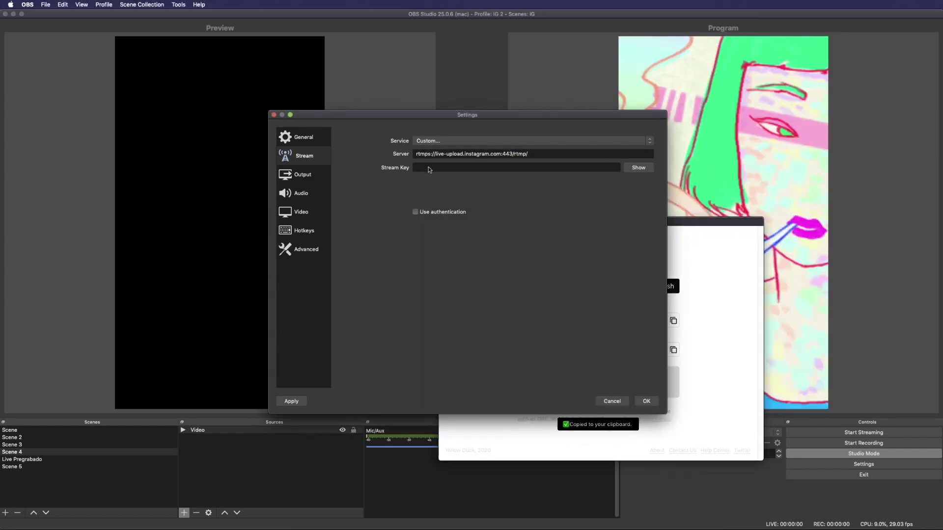
key("super+v")
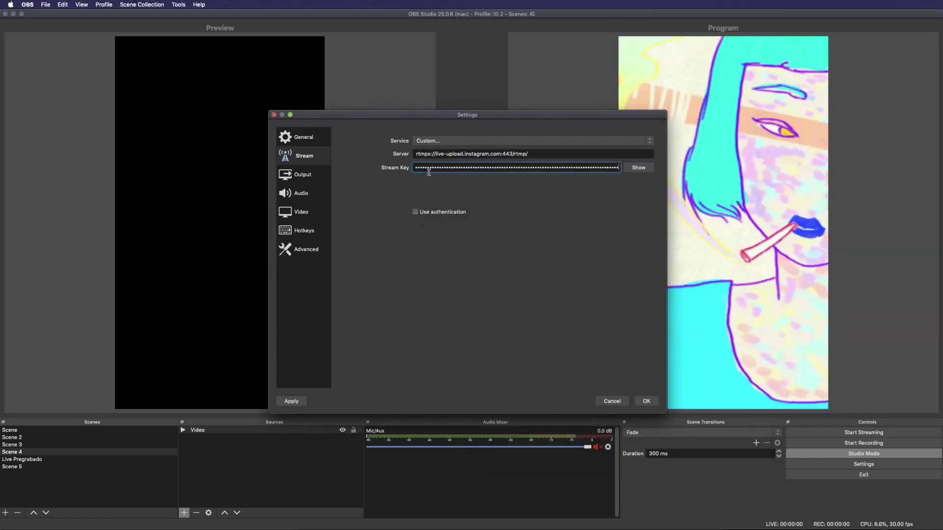
left_click(648, 401)
left_click(884, 432)
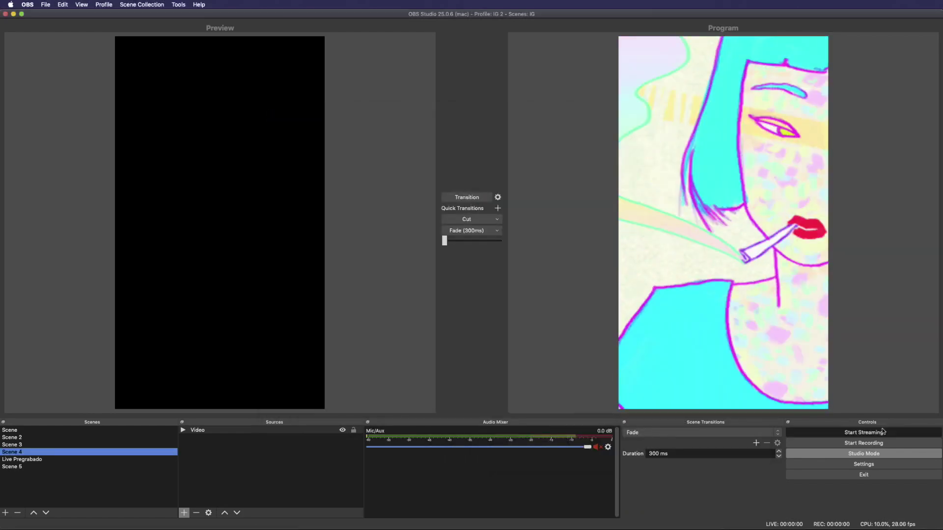
Arrange the phone mirror and Yellow Duck windows to watch the animation streaming live on Instagram
key("super+Tab")
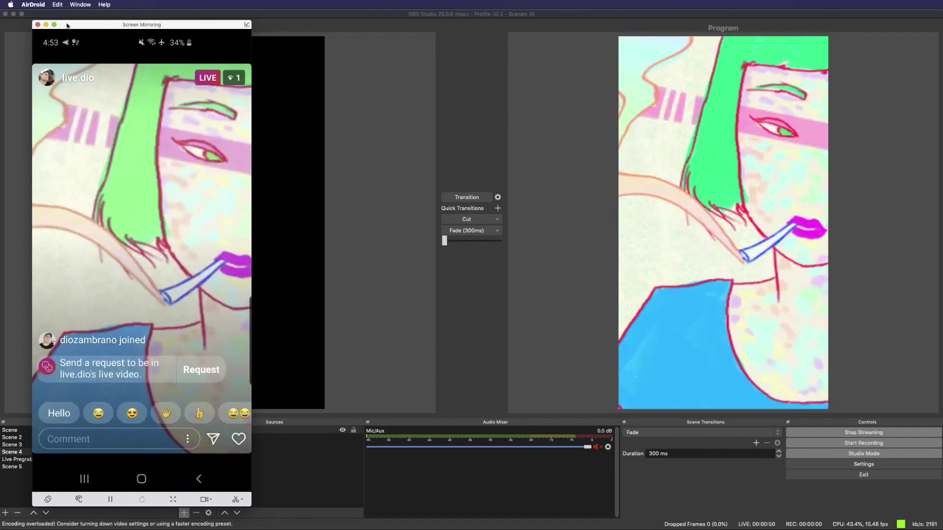
left_click_drag(206, 26, 37, 14)
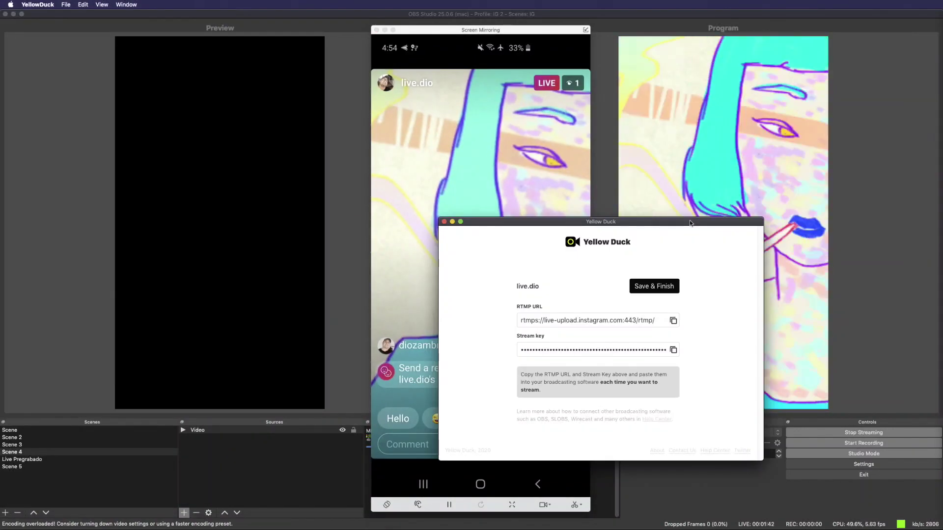
left_click_drag(690, 223, 711, 190)
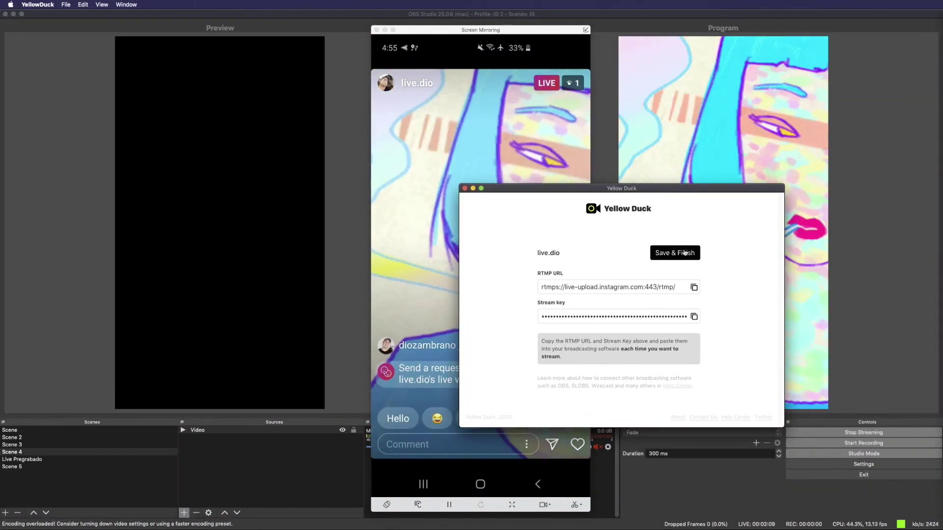
End the Instagram live in Yellow Duck with Save & Finish and confirm Finish
left_click(682, 253)
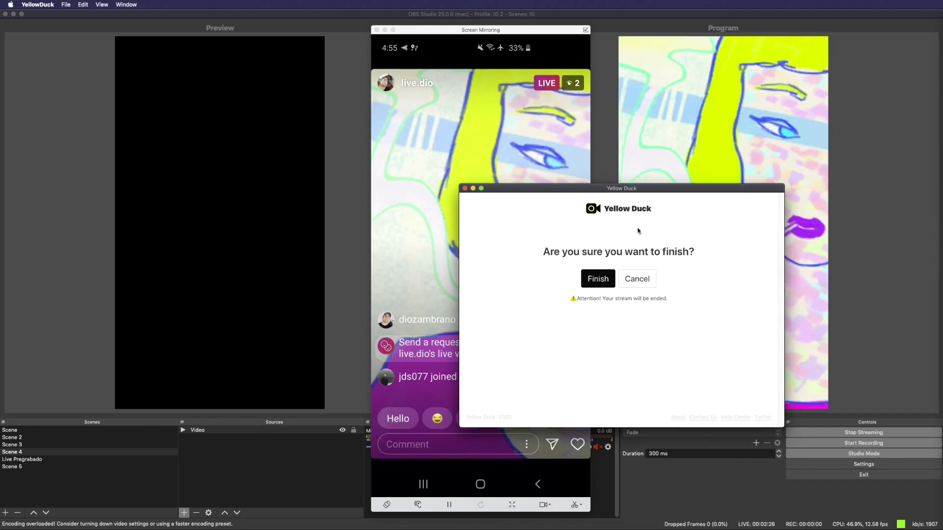
left_click(602, 278)
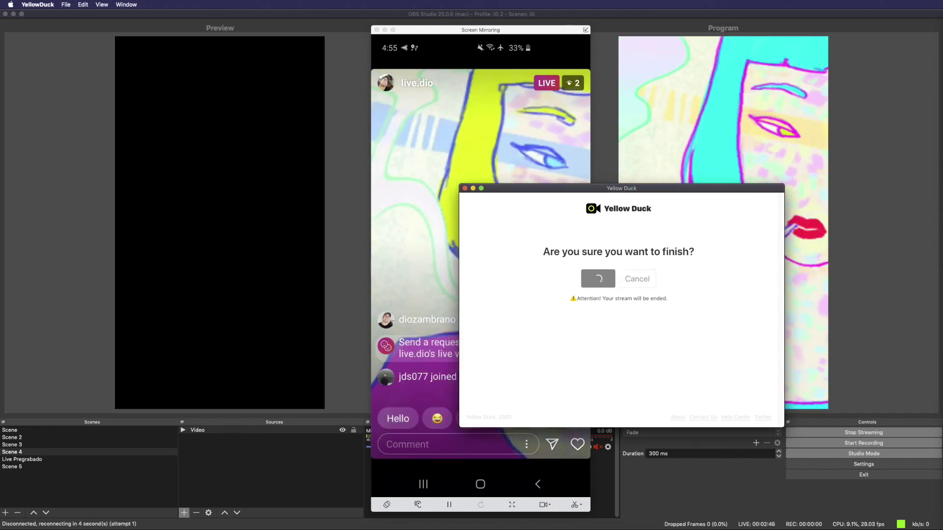